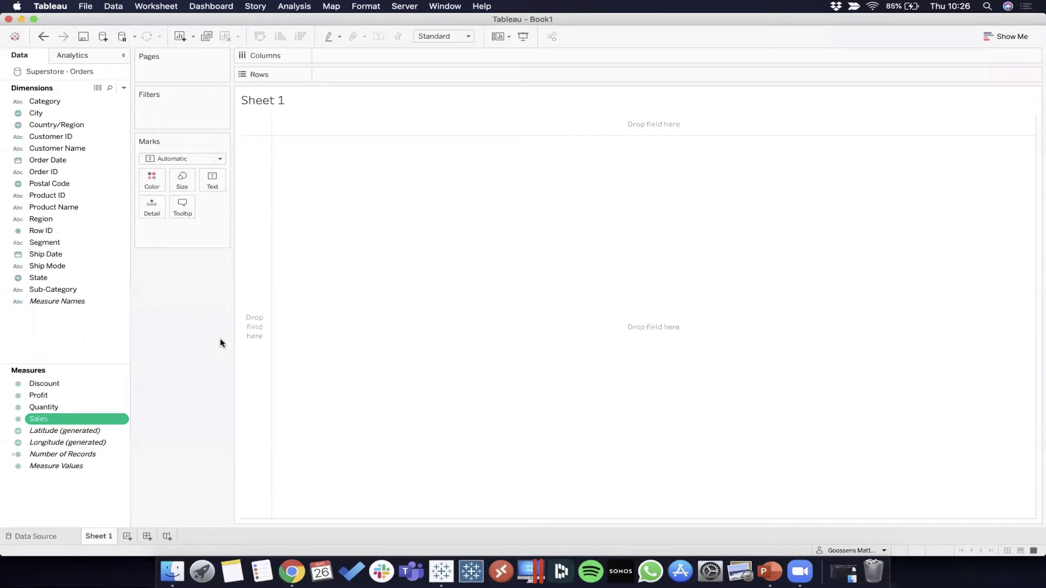
# Step: Place Customer Name on Rows and Sales on Columns for SUM(Sales) bars per customer
pyautogui.click(57, 148)
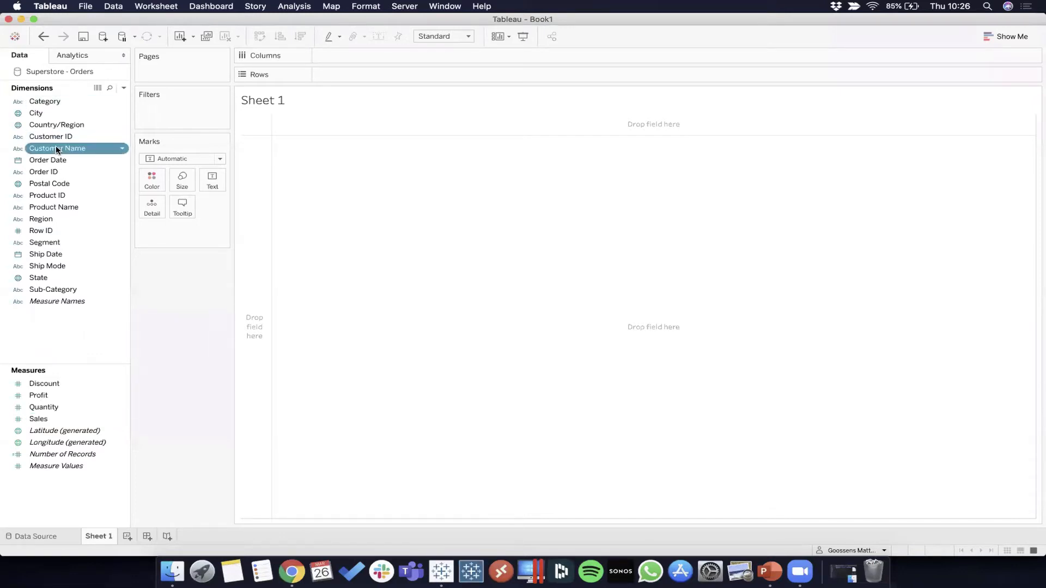
pyautogui.moveTo(57, 148); pyautogui.dragTo(340, 107)
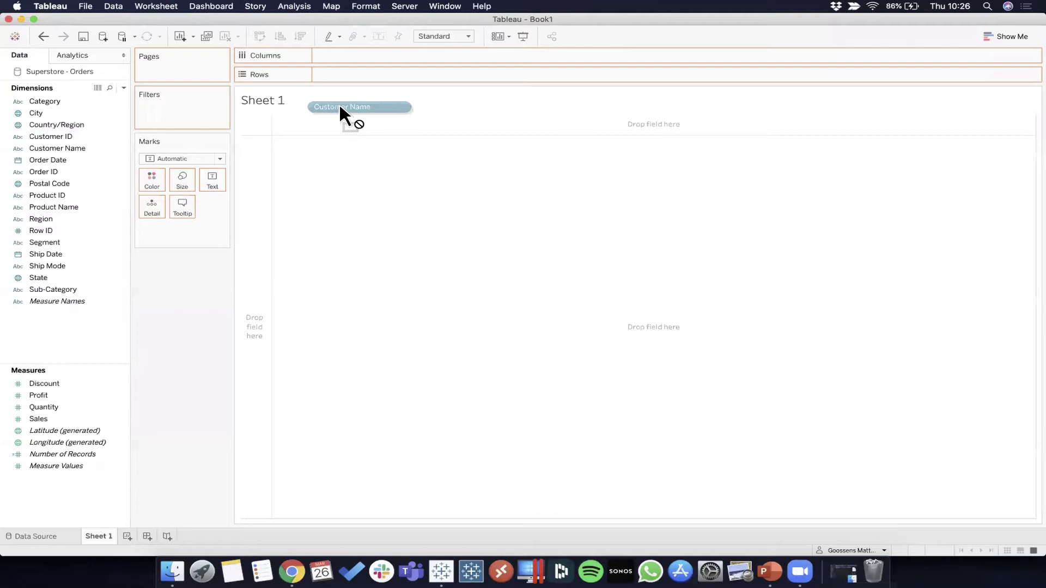
pyautogui.moveTo(339, 107); pyautogui.dragTo(360, 79)
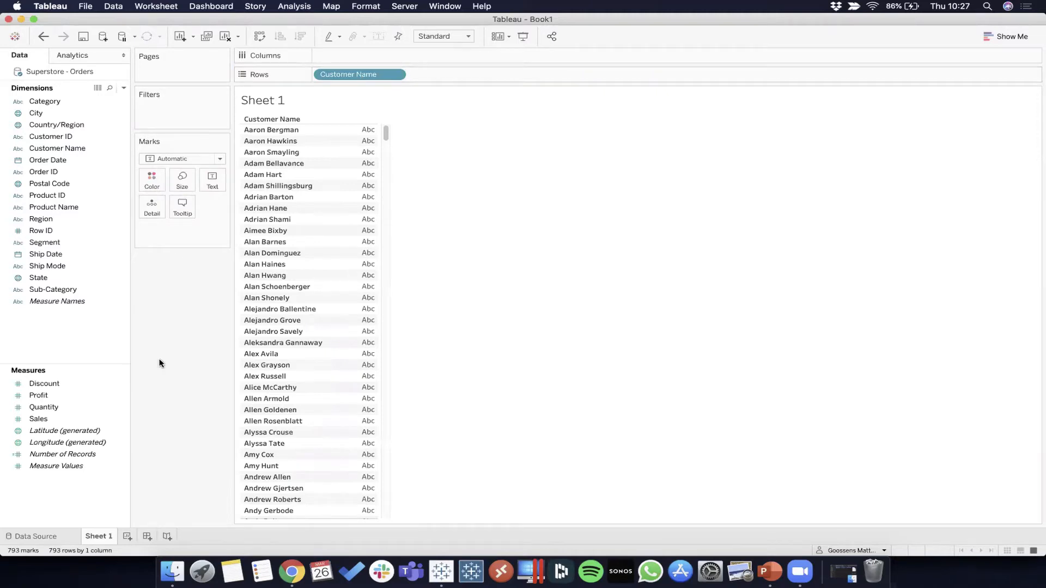
pyautogui.moveTo(38, 419); pyautogui.dragTo(337, 54)
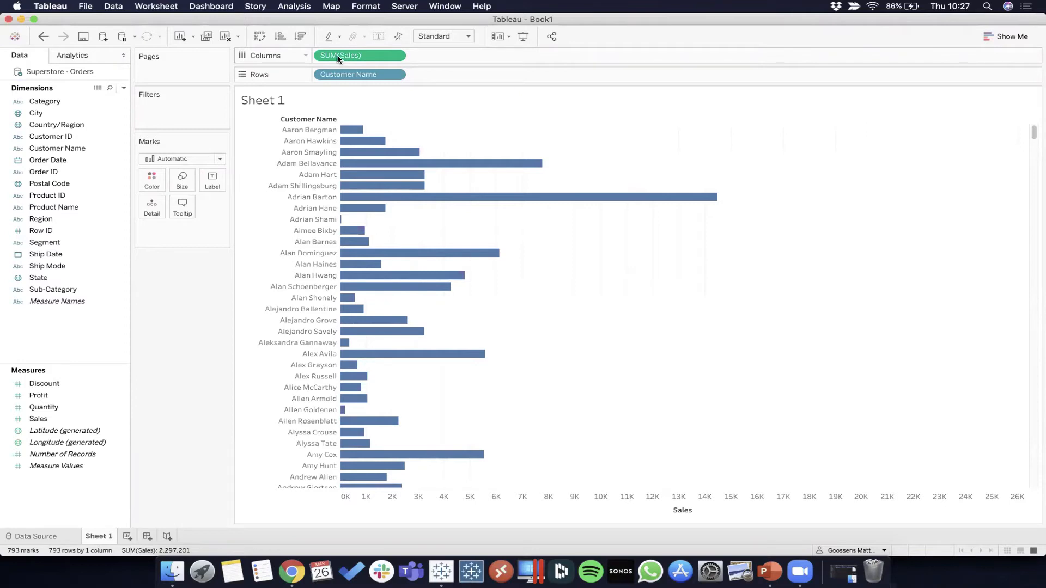
# Step: Clear the bar chart, build a Customer Name and Sales text table, then clear it
pyautogui.click(224, 38)
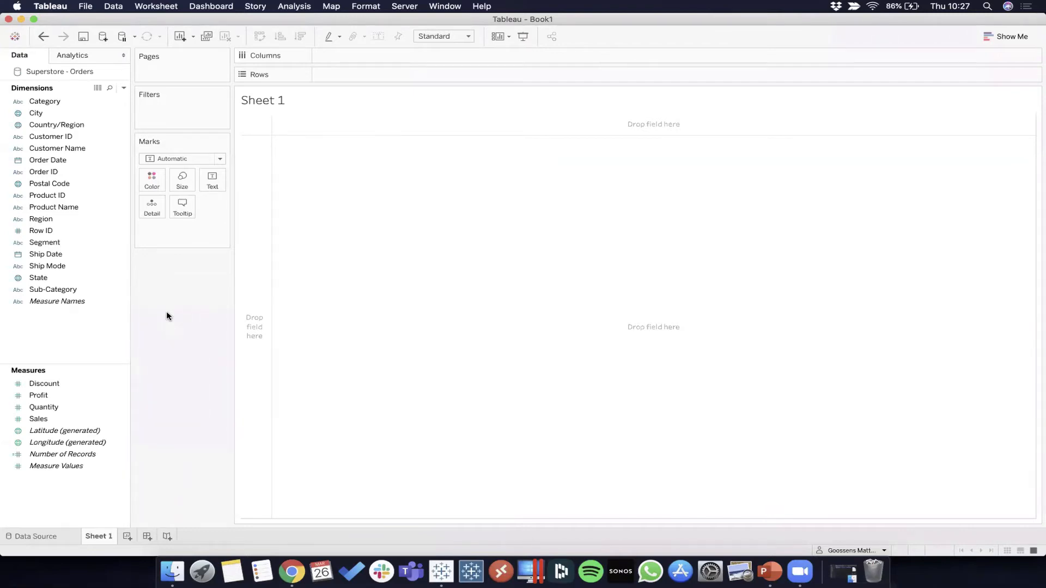
pyautogui.click(86, 159)
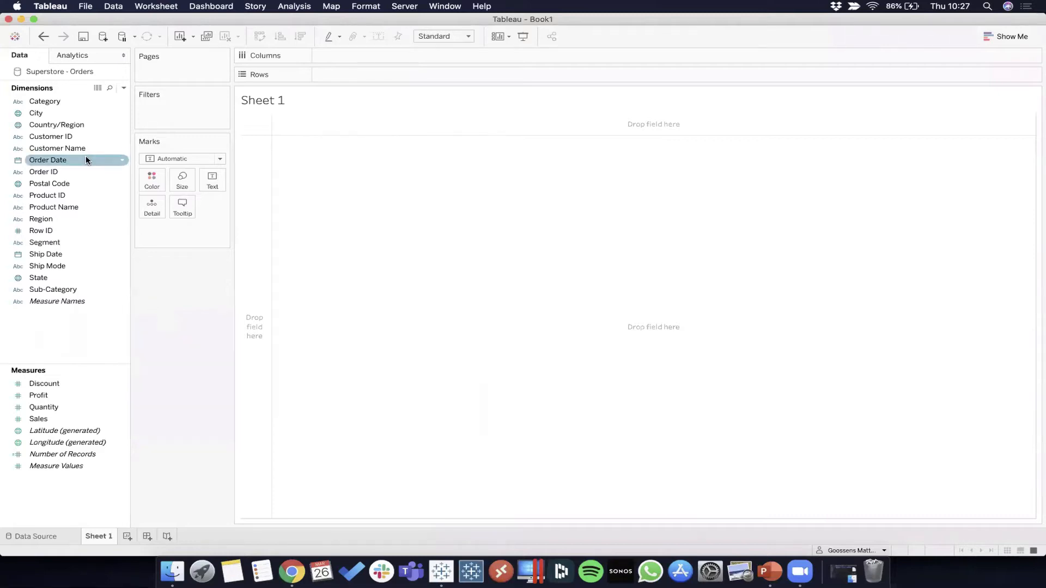
pyautogui.click(70, 149)
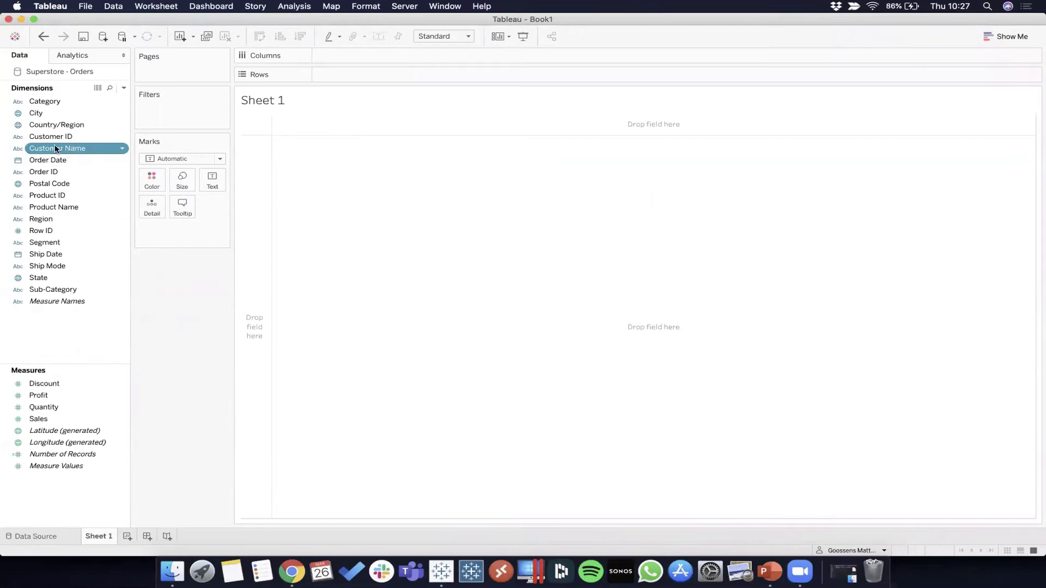
pyautogui.doubleClick(55, 147)
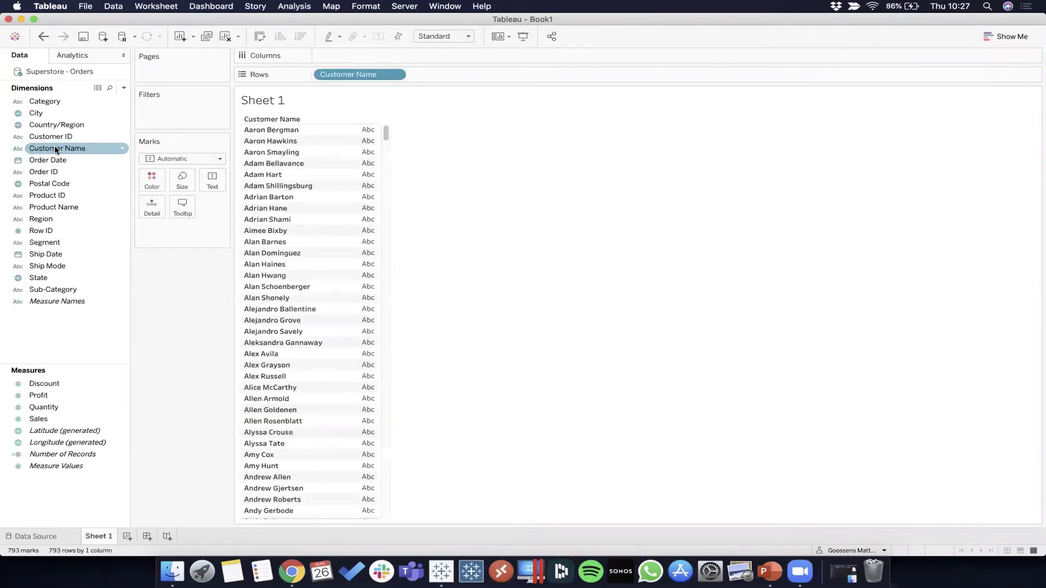
pyautogui.doubleClick(46, 420)
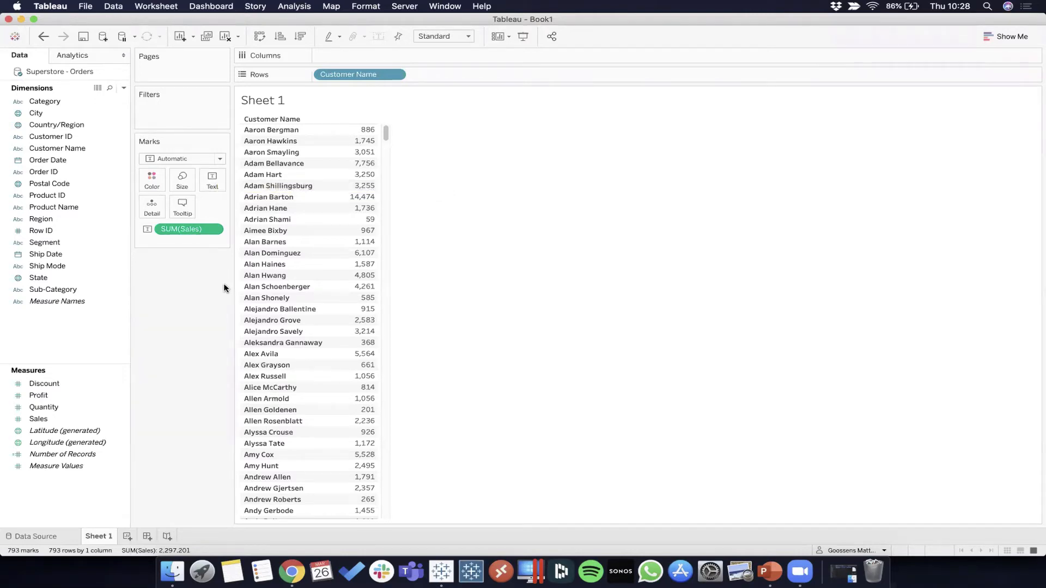
pyautogui.click(225, 36)
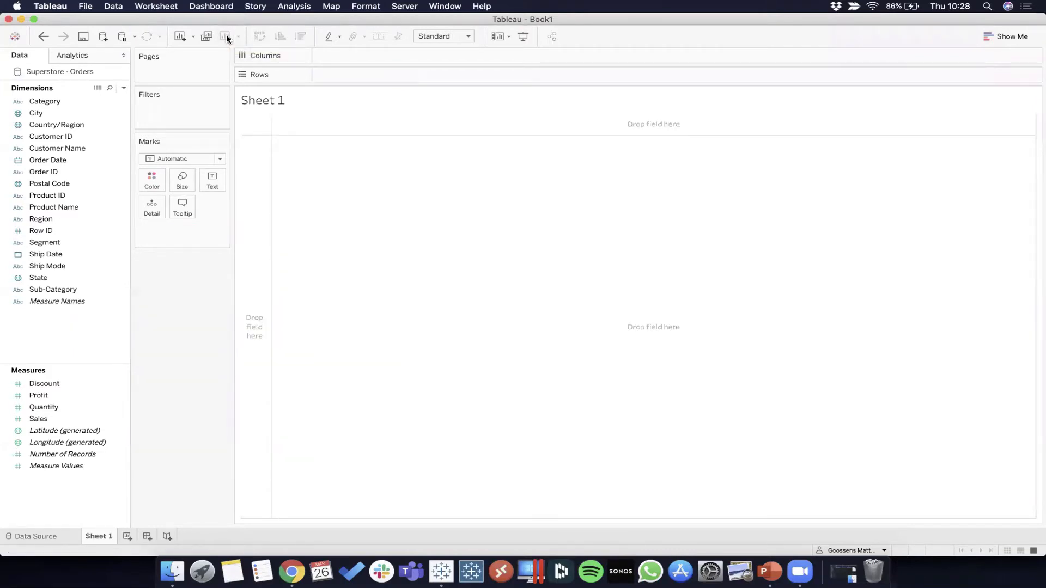
# Step: Open Show Me and select Customer Name together with Sales for chart suggestions
pyautogui.click(993, 35)
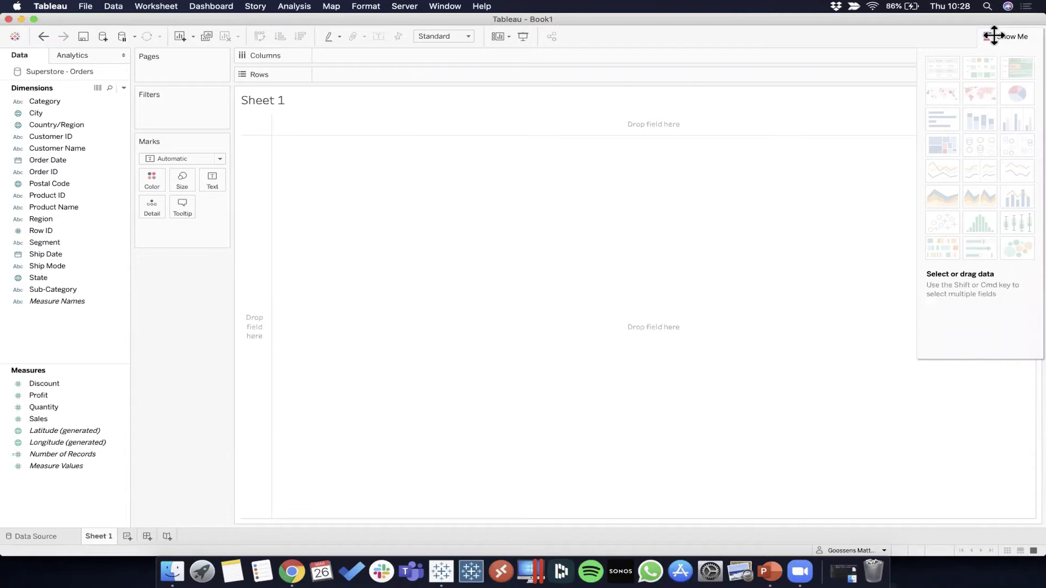
pyautogui.click(62, 151)
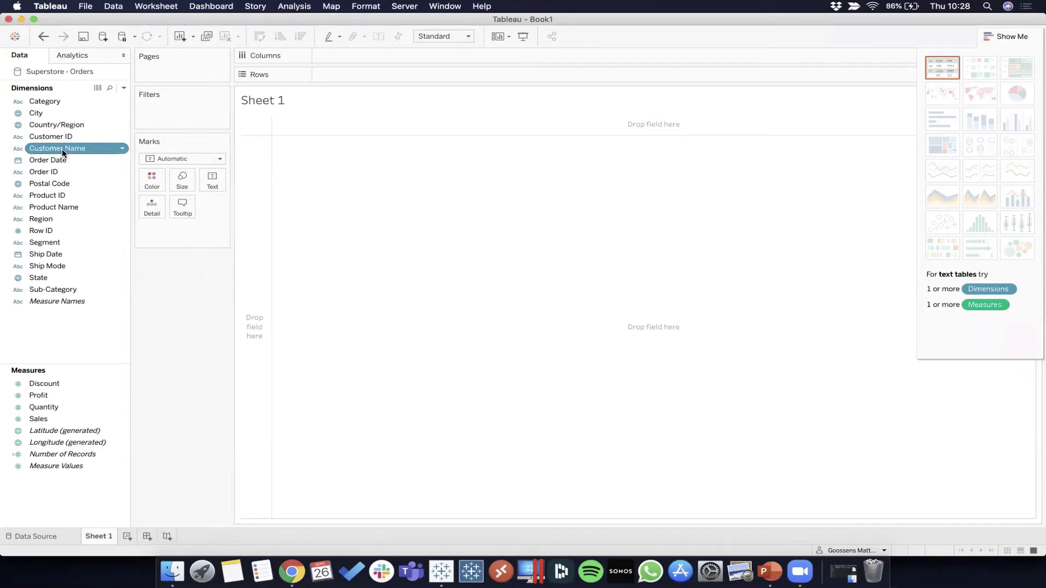
pyautogui.keyDown('super'); pyautogui.click(90, 421); pyautogui.keyUp('super')
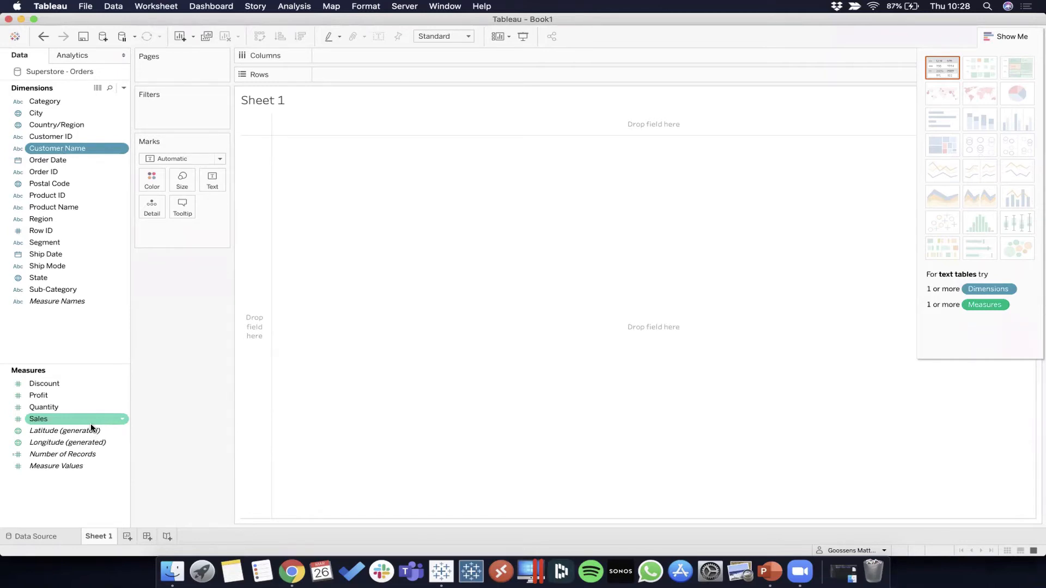
pyautogui.keyDown('super'); pyautogui.click(91, 424); pyautogui.keyUp('super')
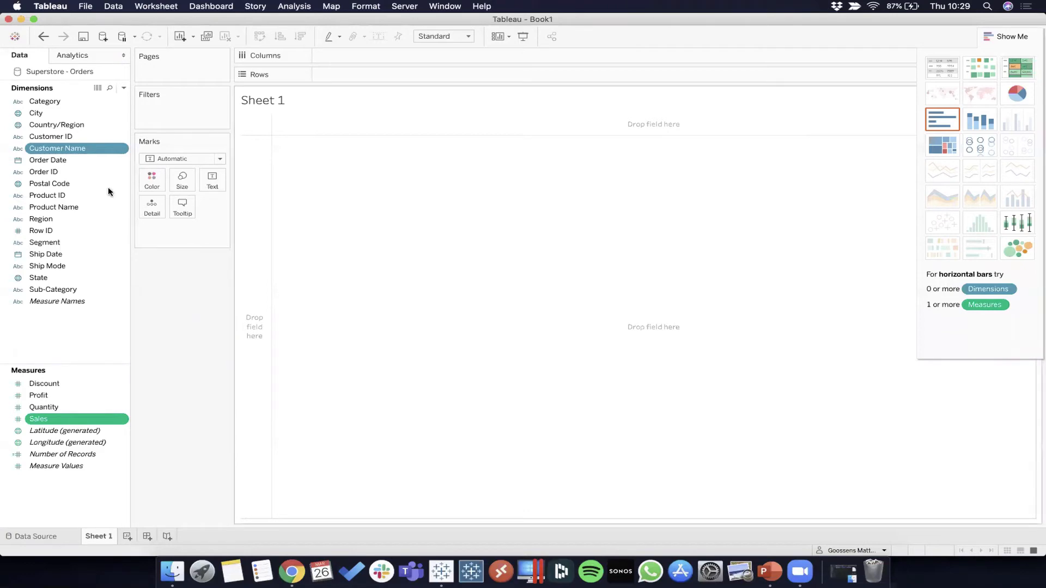
pyautogui.click(87, 185)
pyautogui.click(87, 159)
pyautogui.click(100, 150)
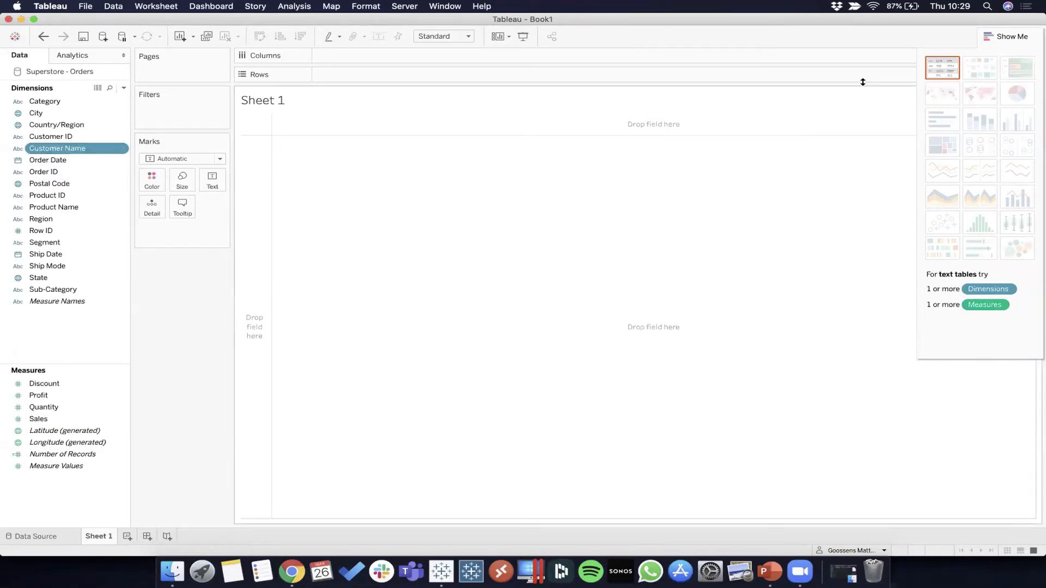
pyautogui.click(58, 197)
pyautogui.click(54, 254)
pyautogui.click(61, 173)
pyautogui.click(61, 148)
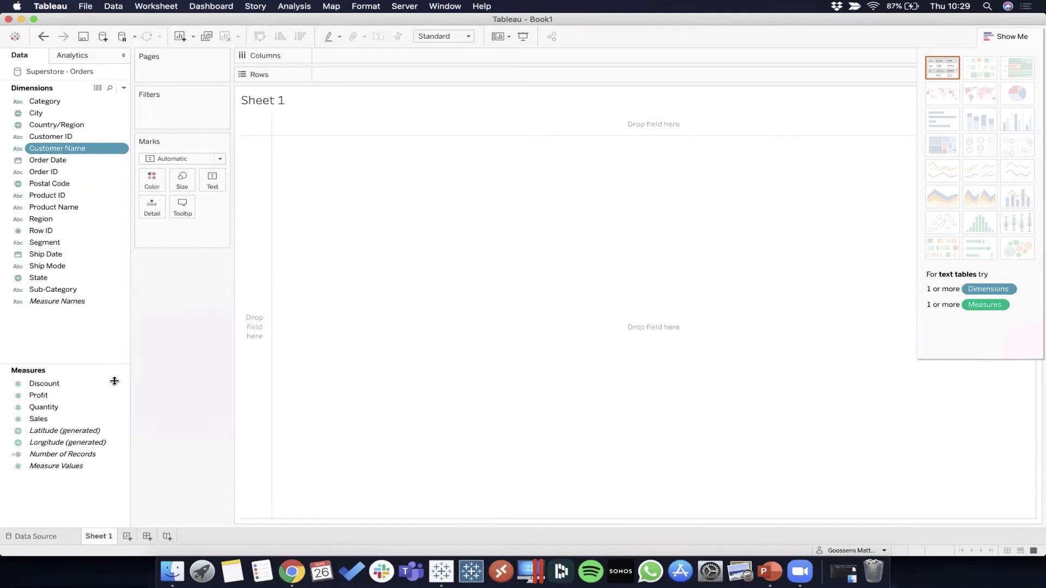
pyautogui.keyDown('super'); pyautogui.click(61, 418); pyautogui.keyUp('super')
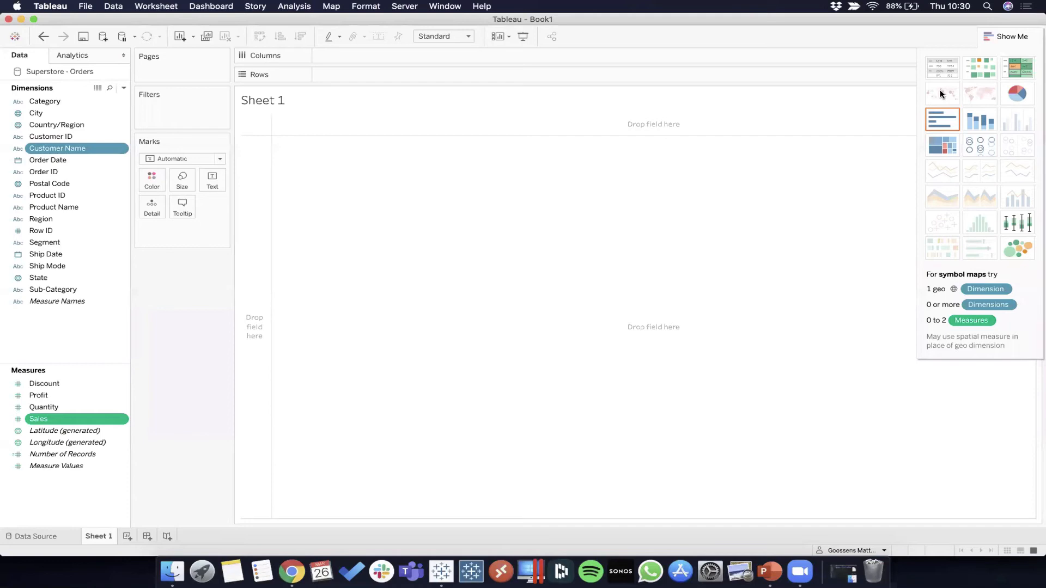
# Step: Try horizontal bars, then a pie chart fitted to the entire view, and open its mark size
pyautogui.click(939, 118)
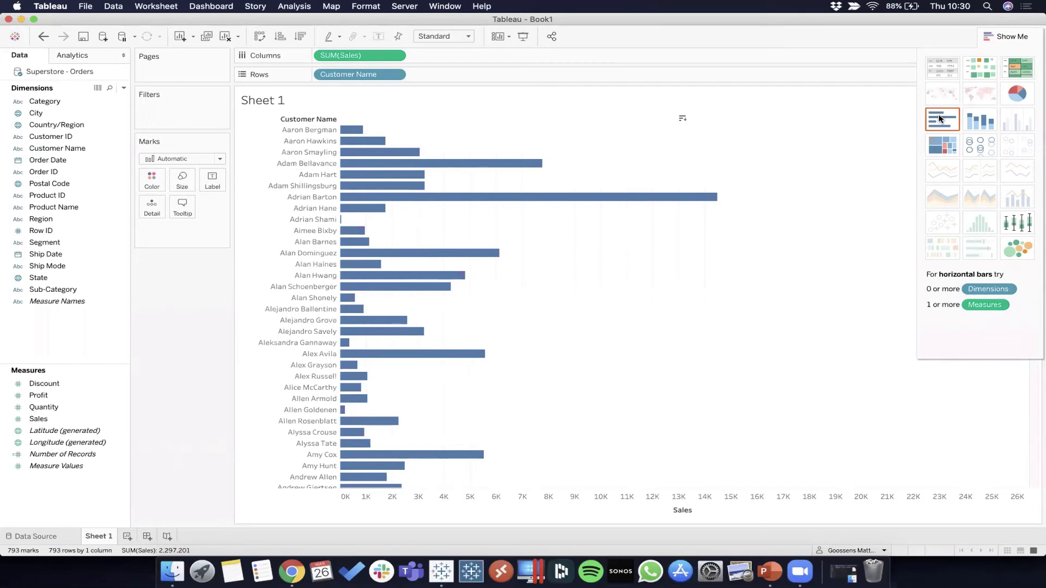
pyautogui.click(1027, 95)
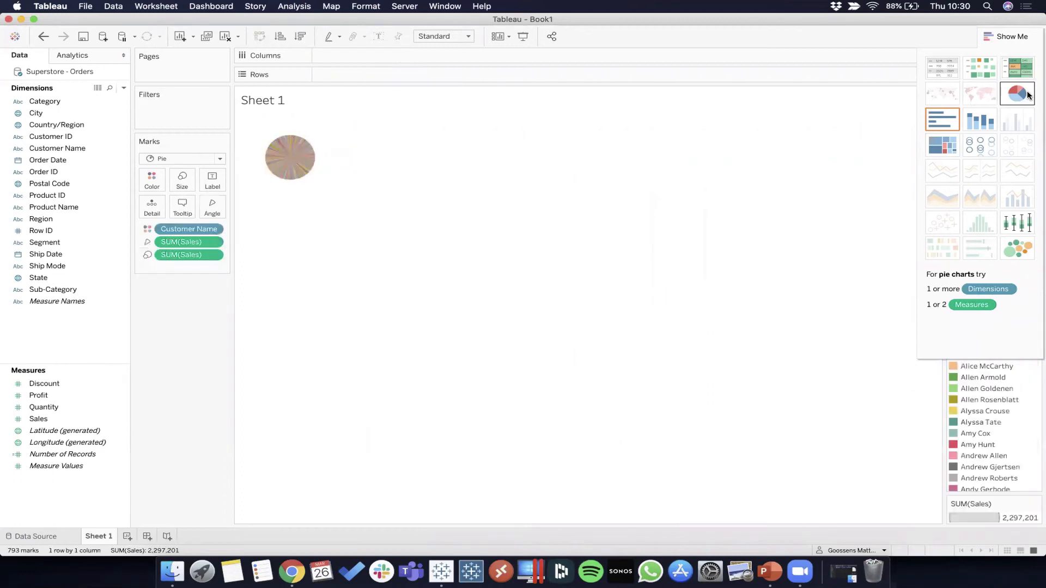
pyautogui.click(430, 36)
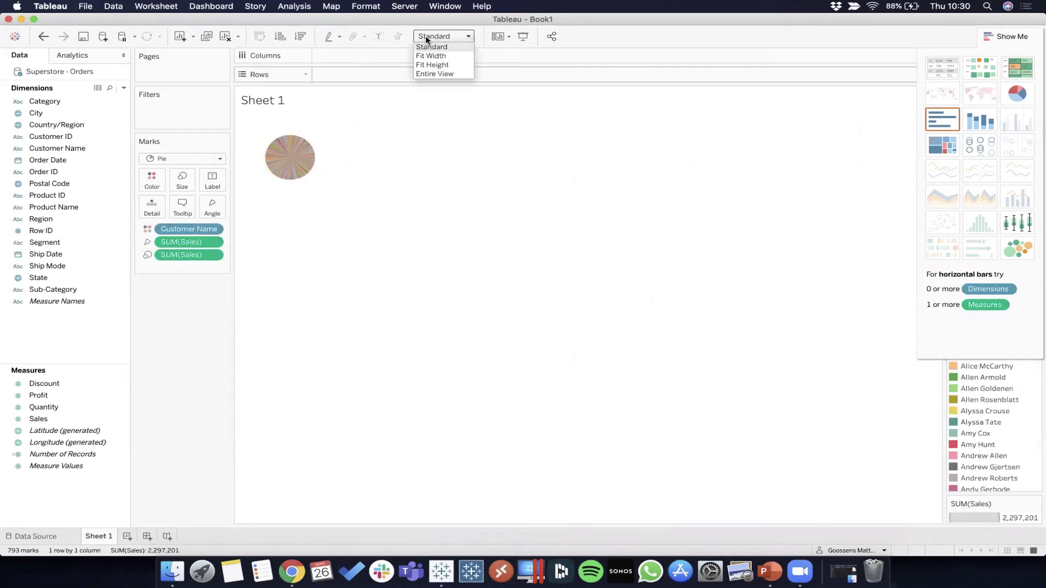
pyautogui.click(424, 74)
pyautogui.click(186, 180)
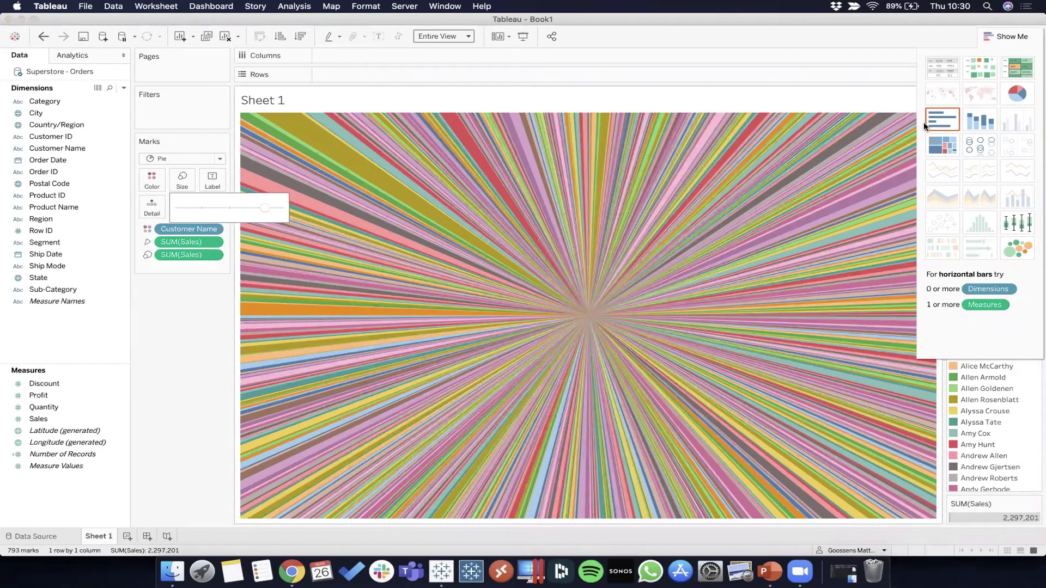
# Step: Compare highlight table, heat map and treemap, settling on horizontal bars of Sales per customer
pyautogui.click(942, 118)
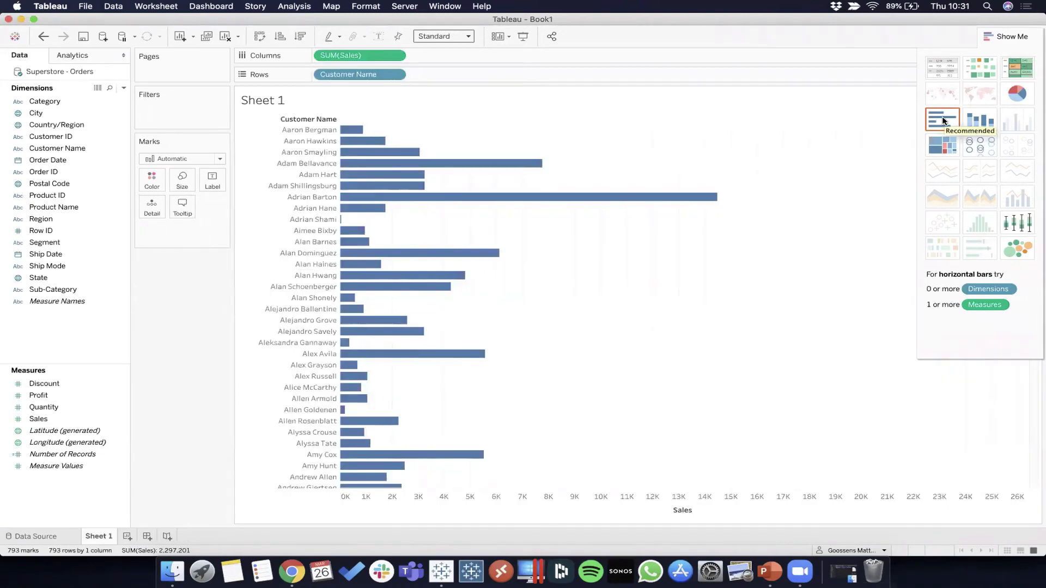
pyautogui.click(1024, 61)
pyautogui.click(977, 67)
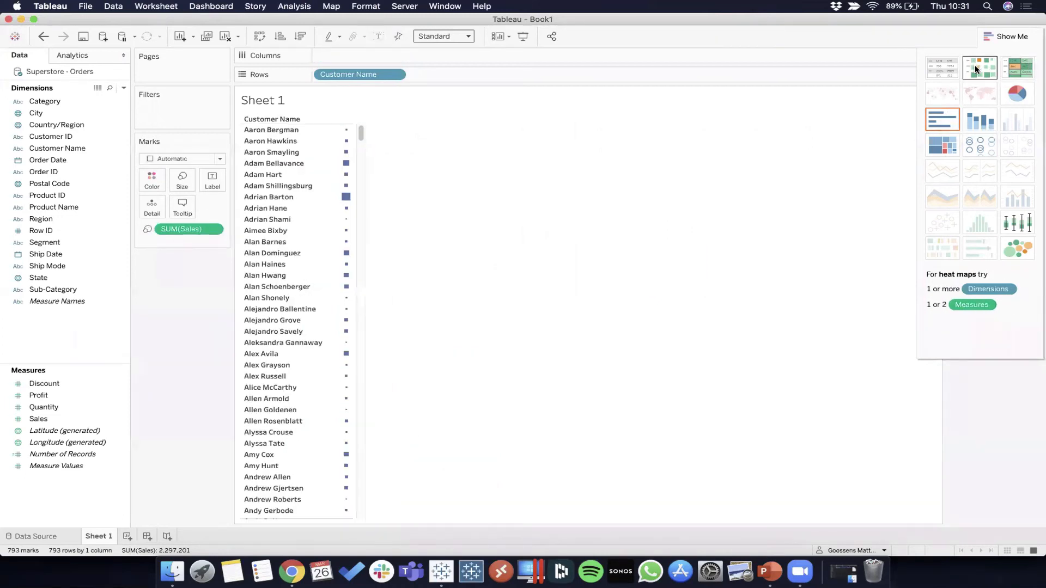
pyautogui.click(942, 145)
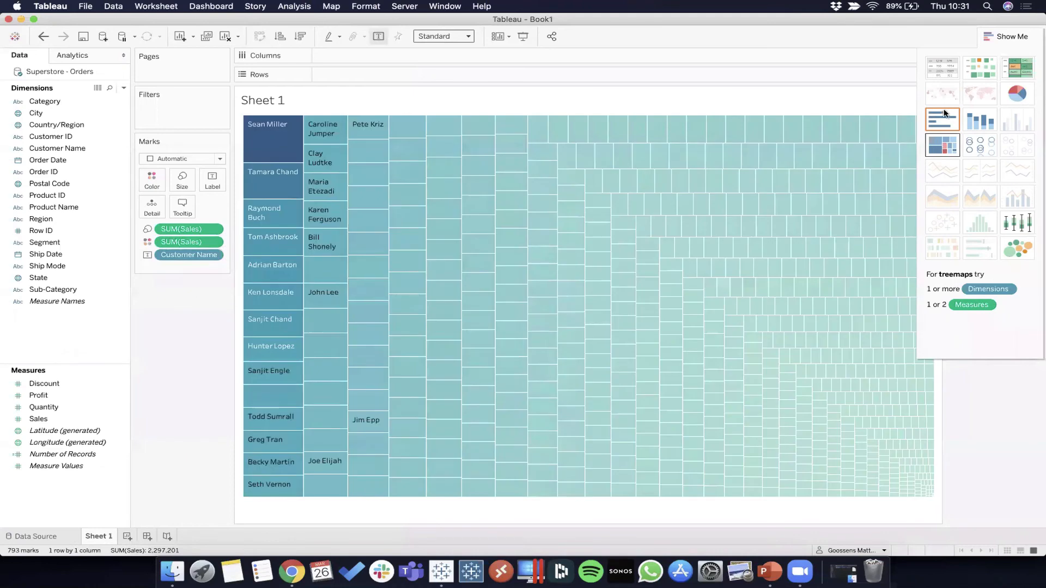
pyautogui.click(941, 116)
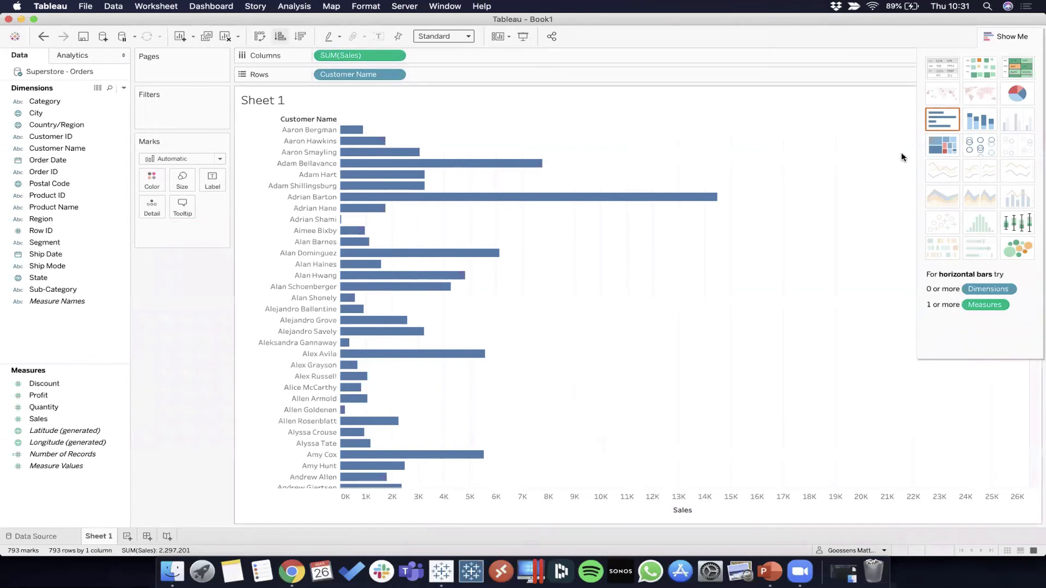
pyautogui.click(941, 145)
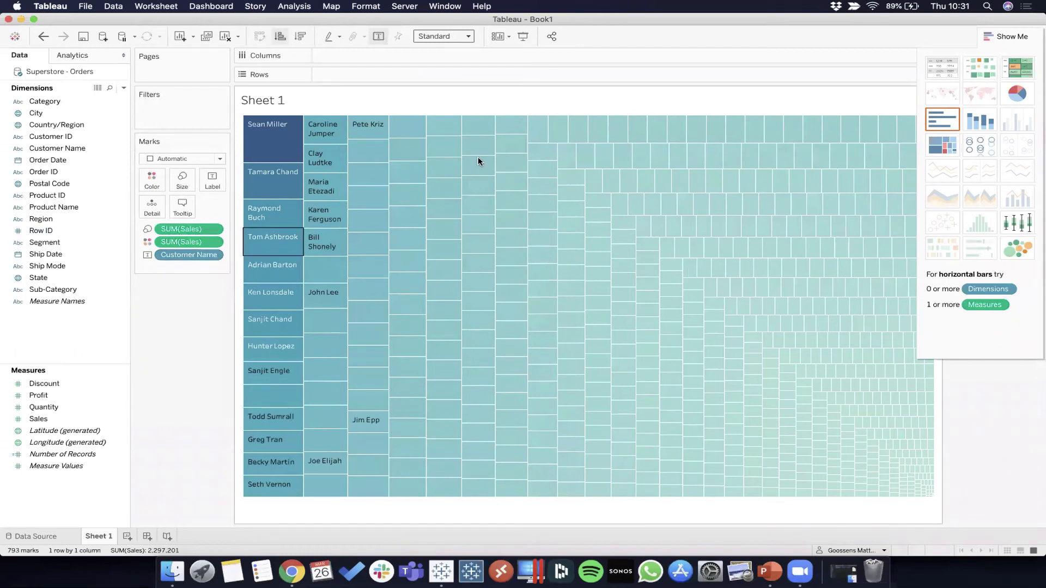
pyautogui.click(1020, 67)
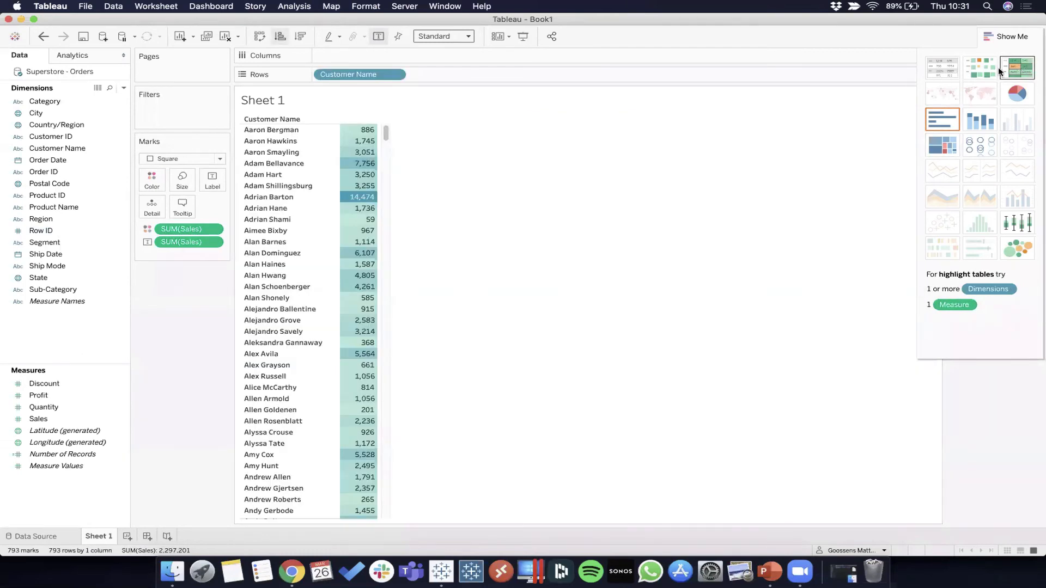
pyautogui.click(941, 120)
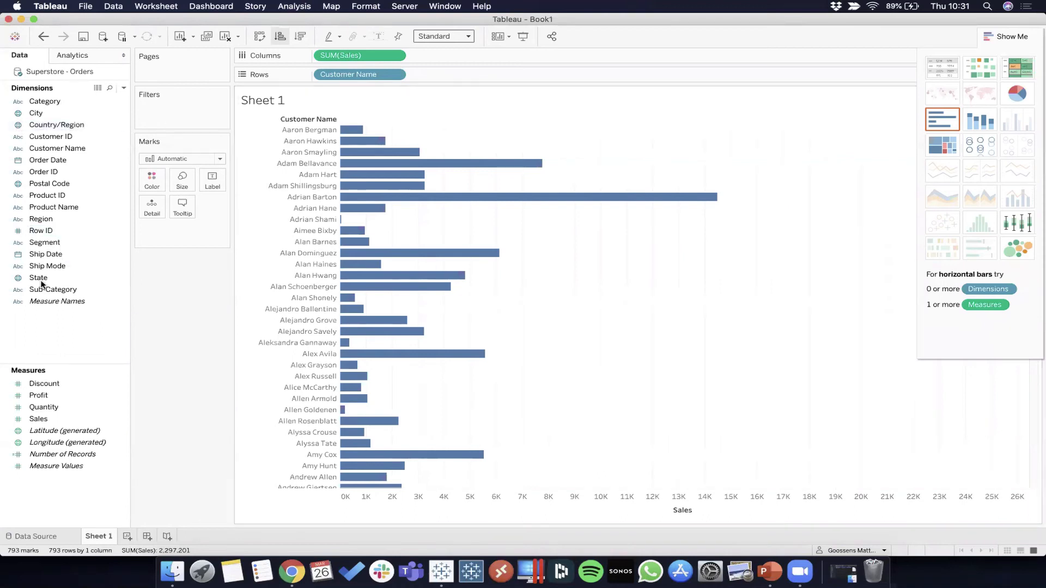
pyautogui.moveTo(47, 286); pyautogui.dragTo(459, 74)
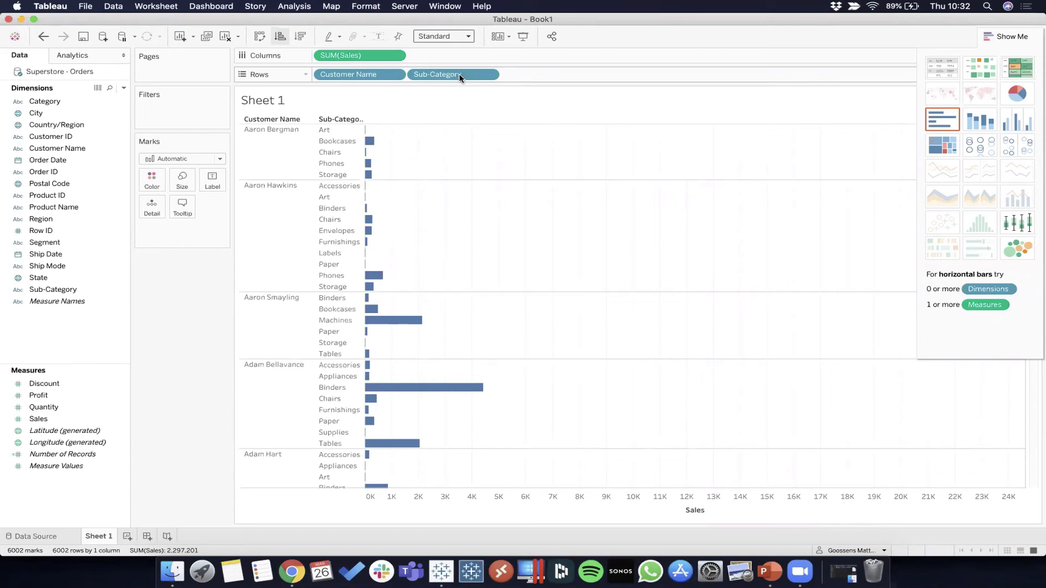
pyautogui.moveTo(1044, 1)
pyautogui.click(948, 133)
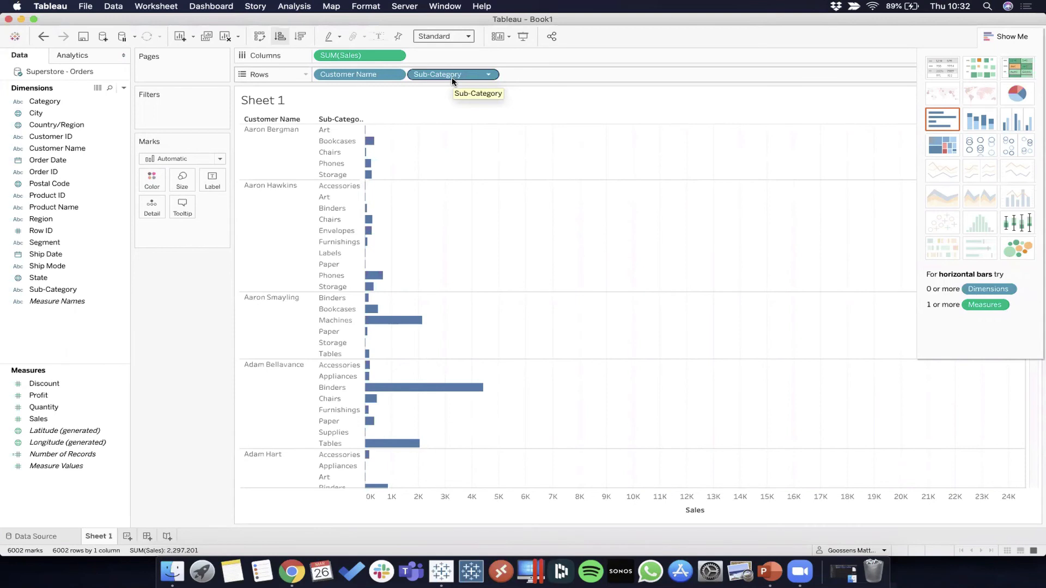
pyautogui.click(488, 77)
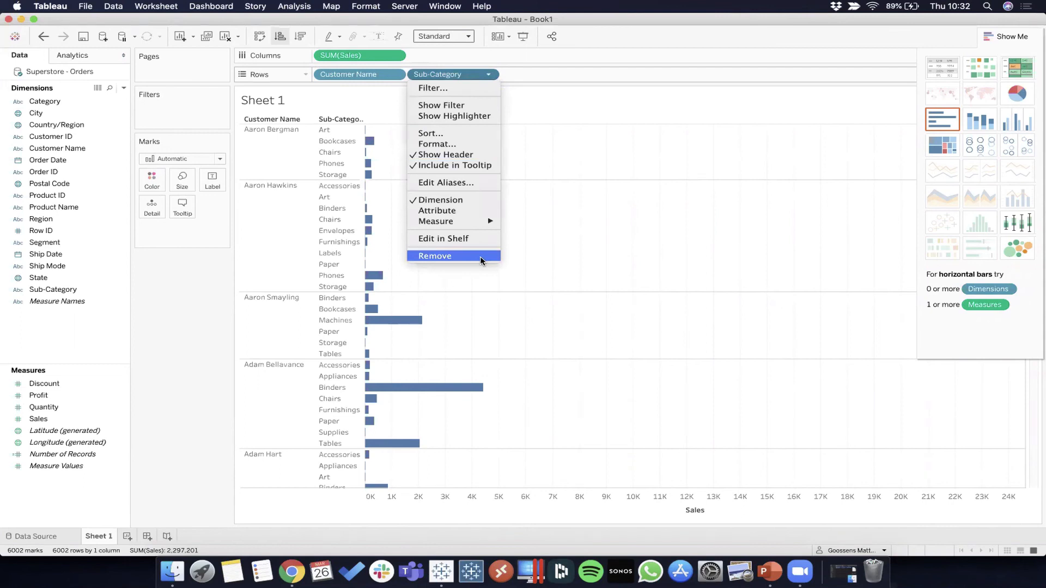
pyautogui.click(549, 82)
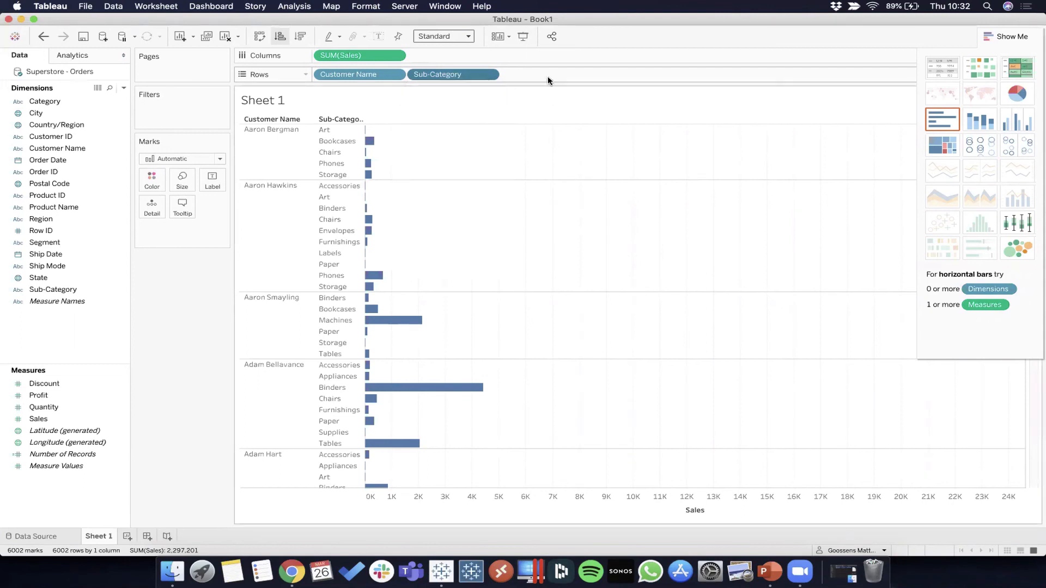
pyautogui.moveTo(455, 72); pyautogui.dragTo(185, 297)
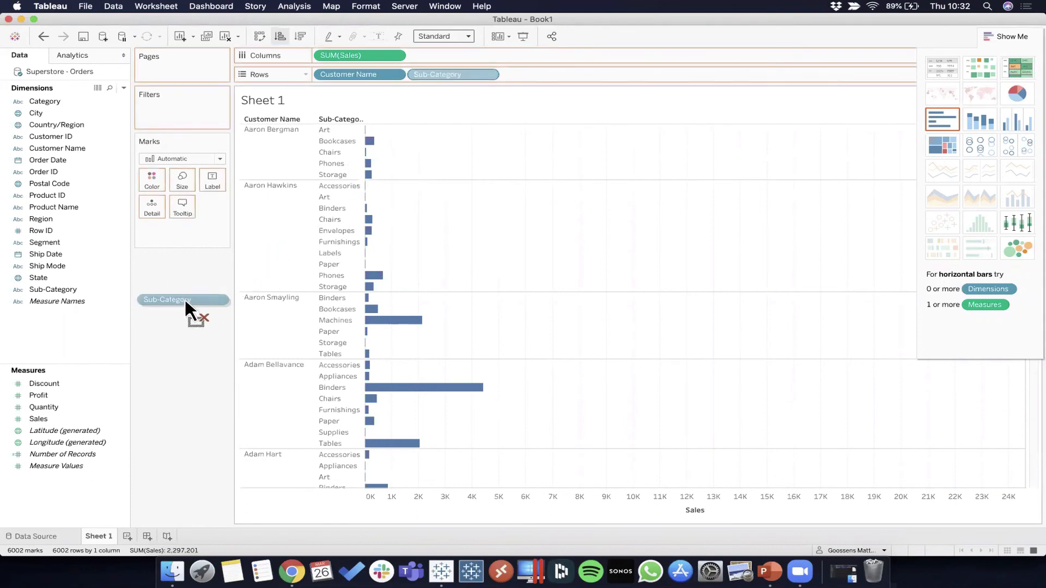
pyautogui.moveTo(185, 296)
pyautogui.mouseDown()
pyautogui.moveTo(159, 286)
pyautogui.moveTo(179, 295)
pyautogui.mouseUp()
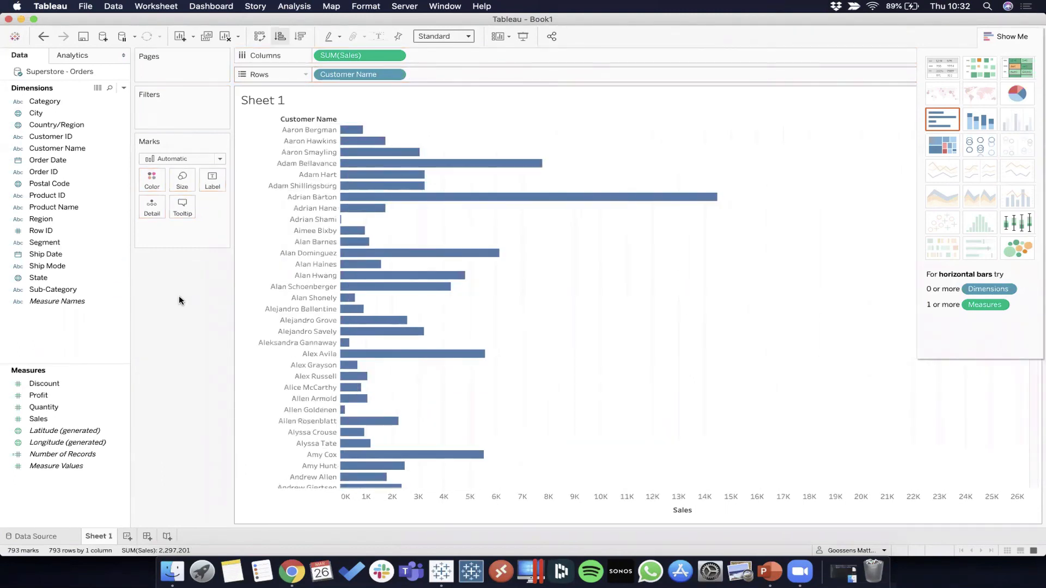
pyautogui.click(56, 100)
pyautogui.moveTo(57, 99)
pyautogui.mouseDown()
pyautogui.moveTo(433, 65)
pyautogui.moveTo(439, 75)
pyautogui.mouseUp()
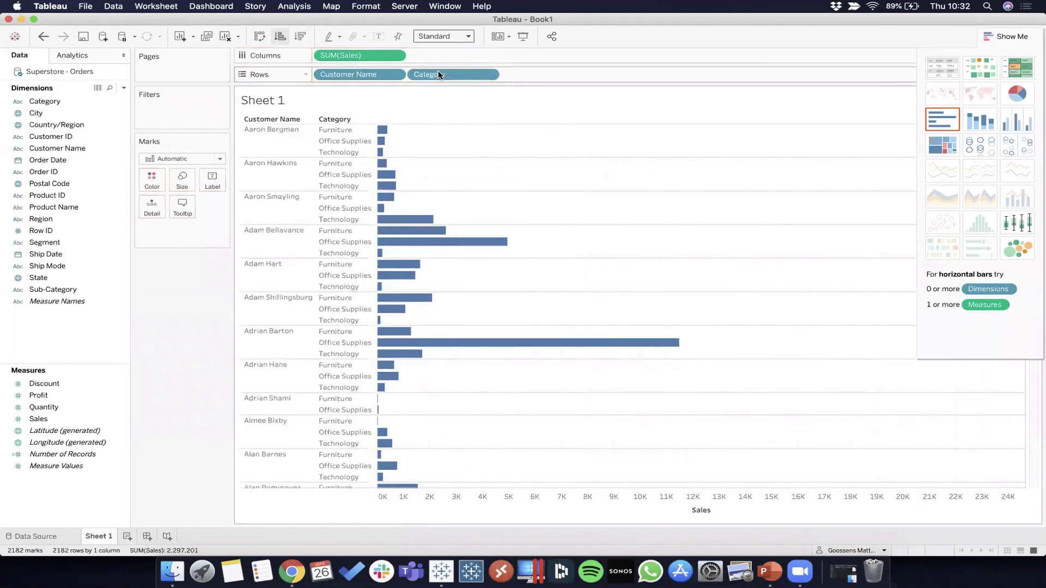
pyautogui.moveTo(65, 289); pyautogui.dragTo(436, 72)
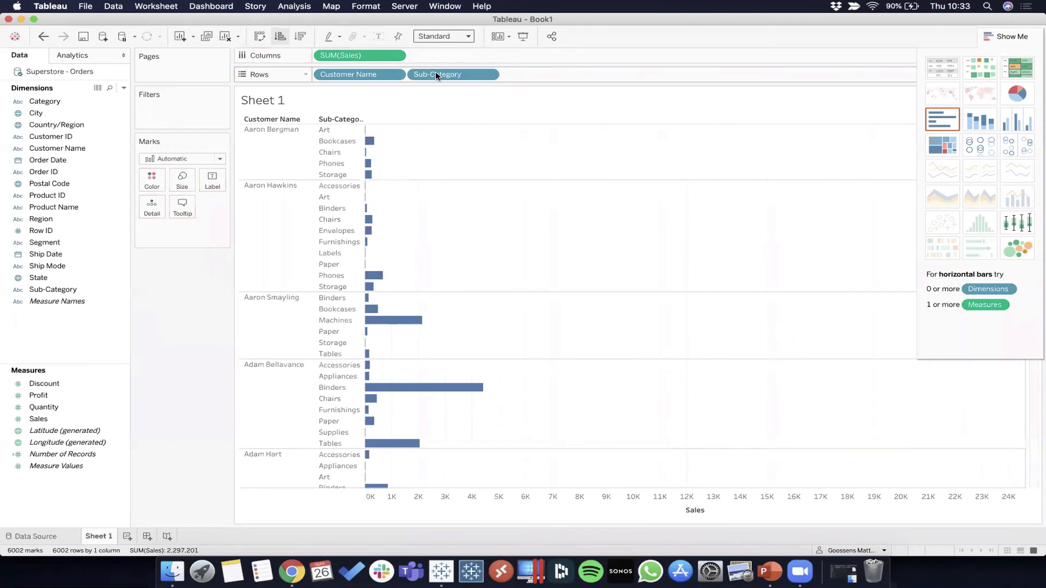
pyautogui.moveTo(436, 71); pyautogui.dragTo(162, 335)
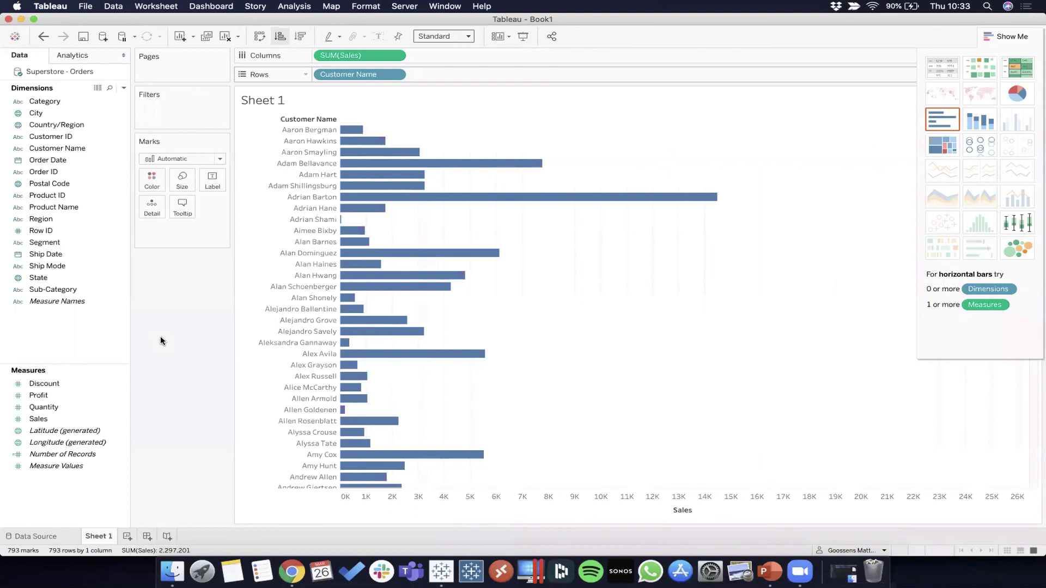
# Step: Sort the customer bars by Sales descending, hide Show Me, and rename Sheet 1 'Sales by Customer'
pyautogui.click(296, 43)
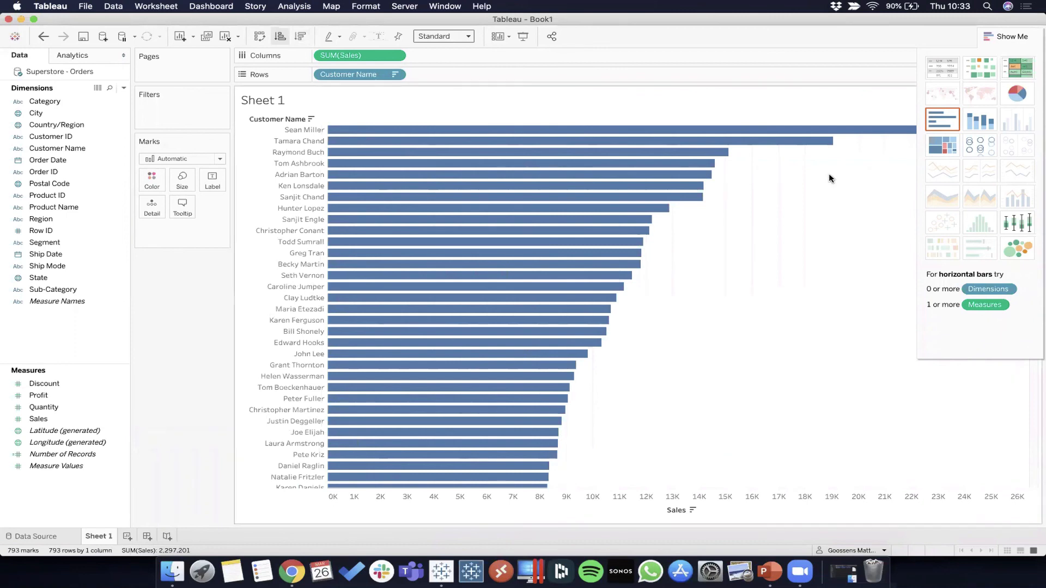
pyautogui.click(1005, 36)
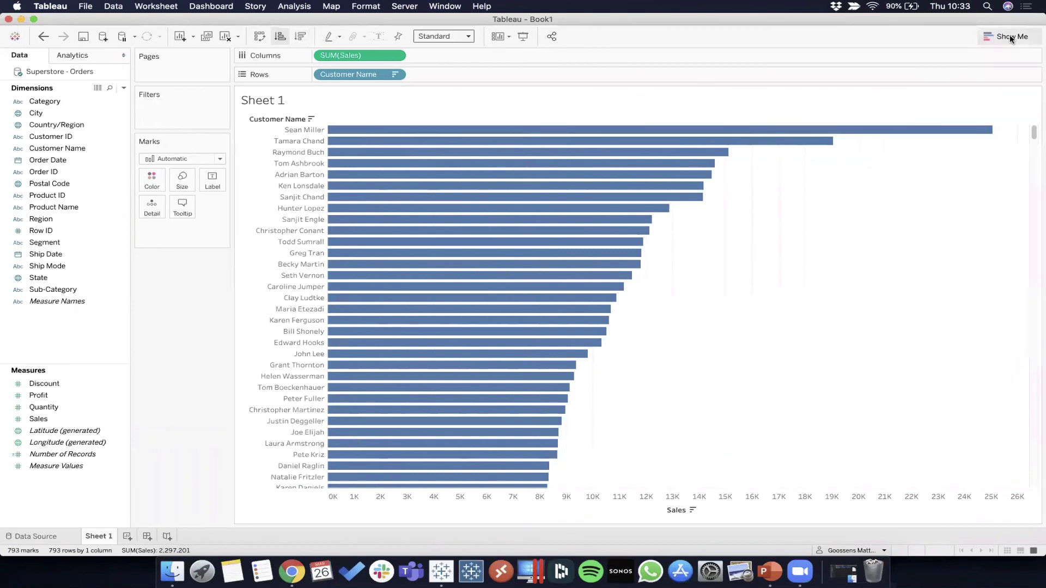
pyautogui.doubleClick(103, 537)
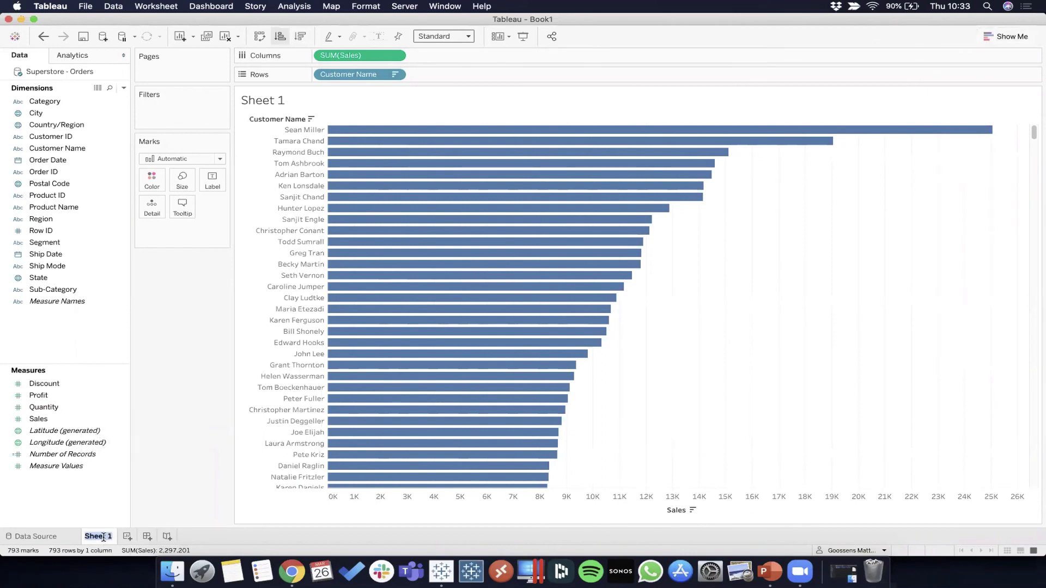
pyautogui.write('Sales by Customer')
pyautogui.press('Return')
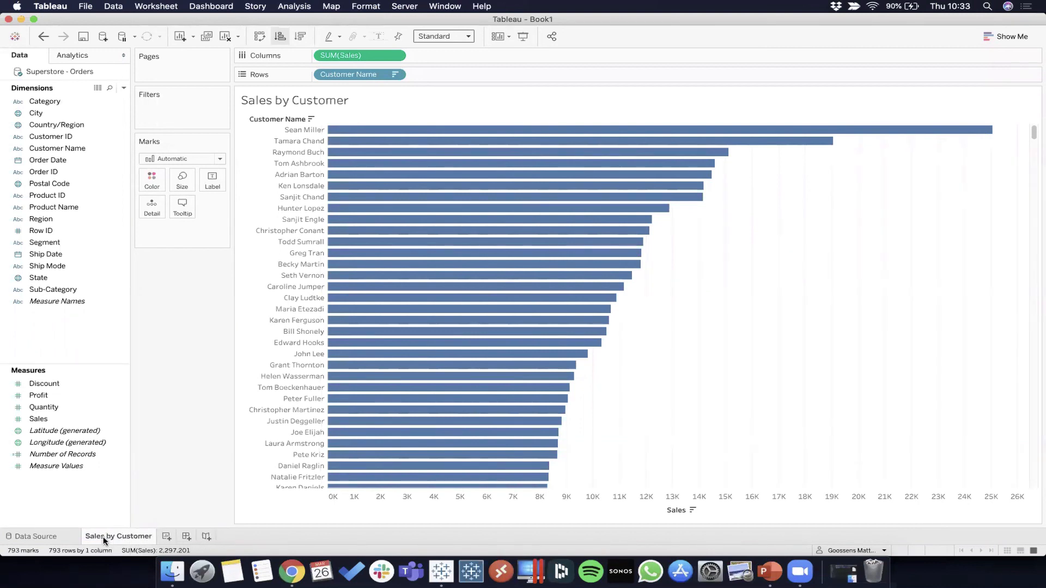